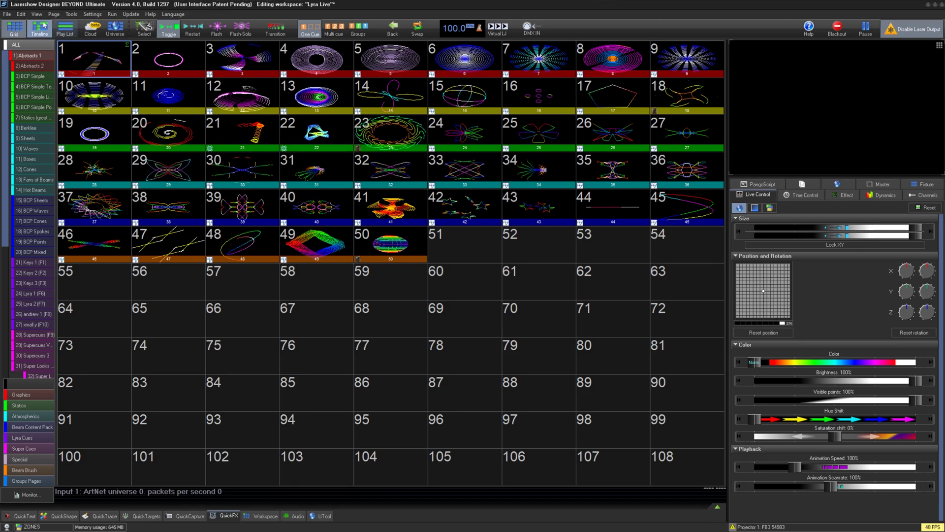
Turn on 'Enable visualization via external software' from the View menu and confirm with Yes.
click(21, 15)
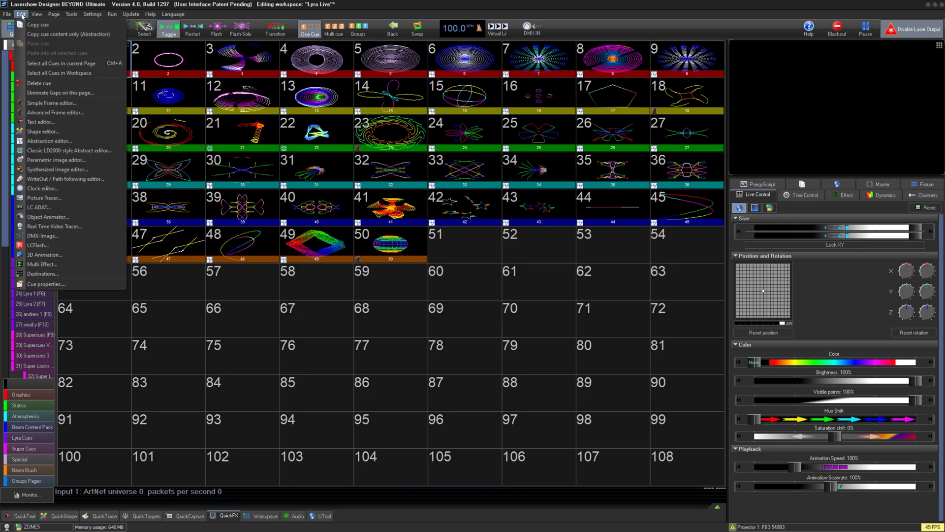
click(37, 14)
click(78, 53)
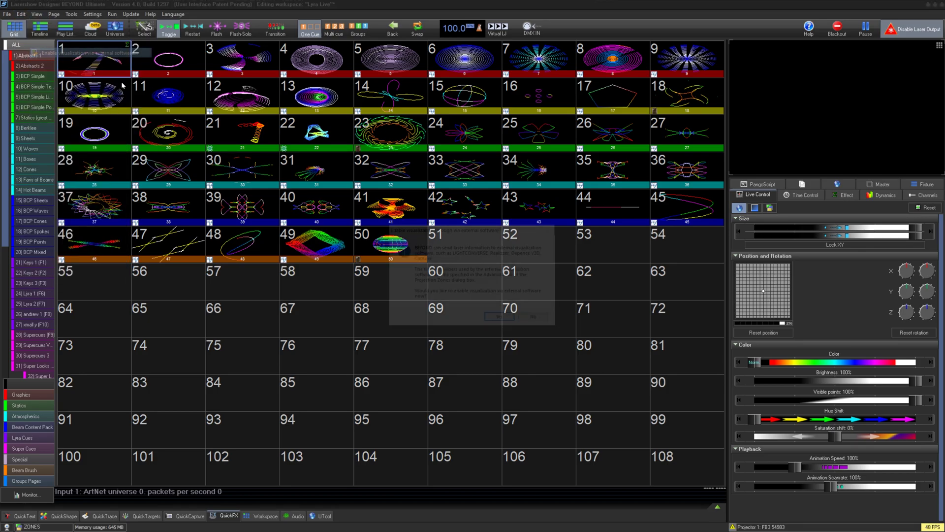
click(502, 319)
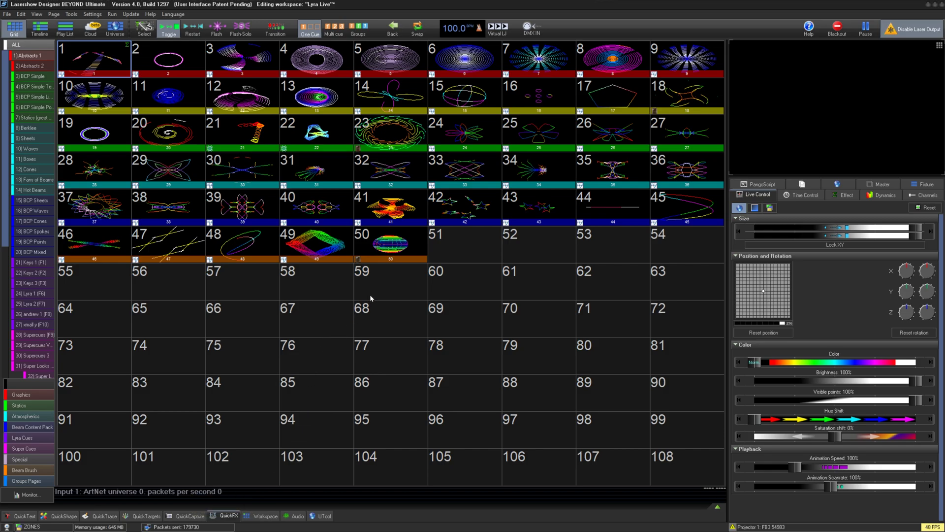
Keep the Network tab's Visualization adapter on Automatic, apply it, and close Configuration with OK.
click(95, 14)
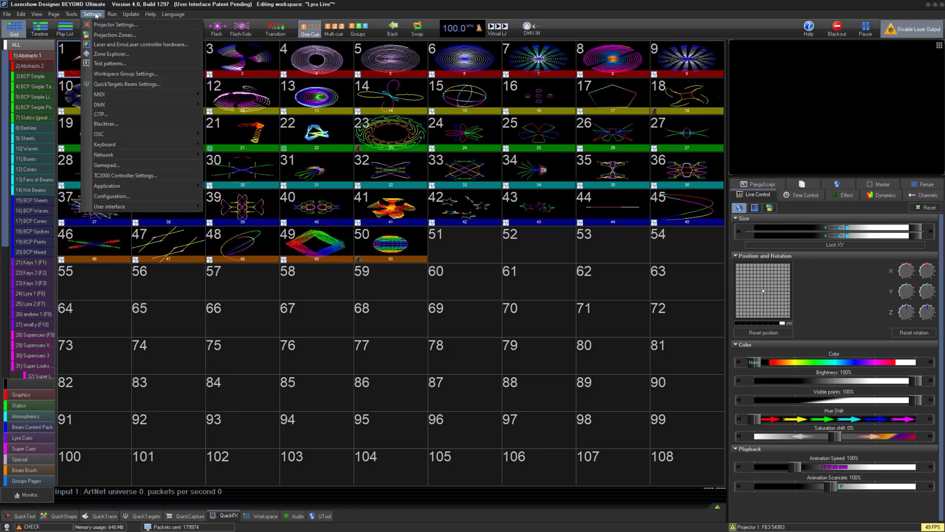
click(194, 198)
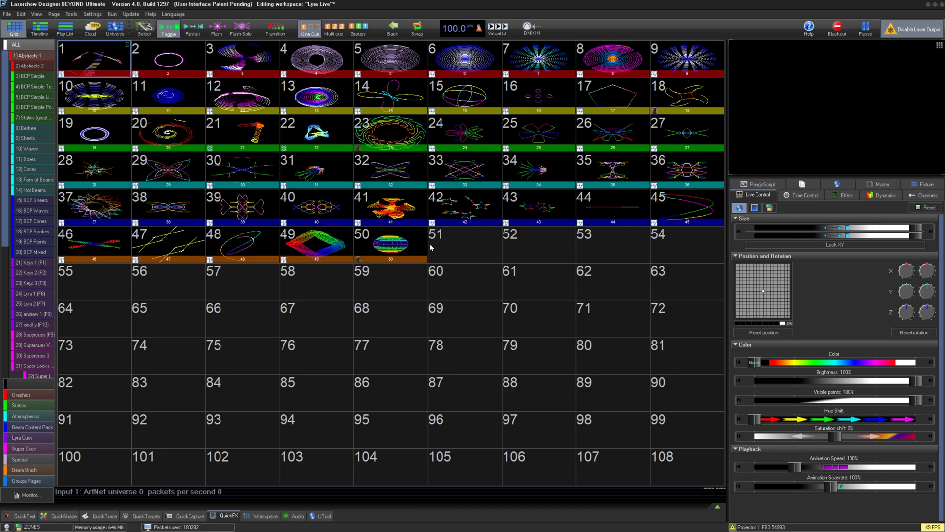
click(539, 190)
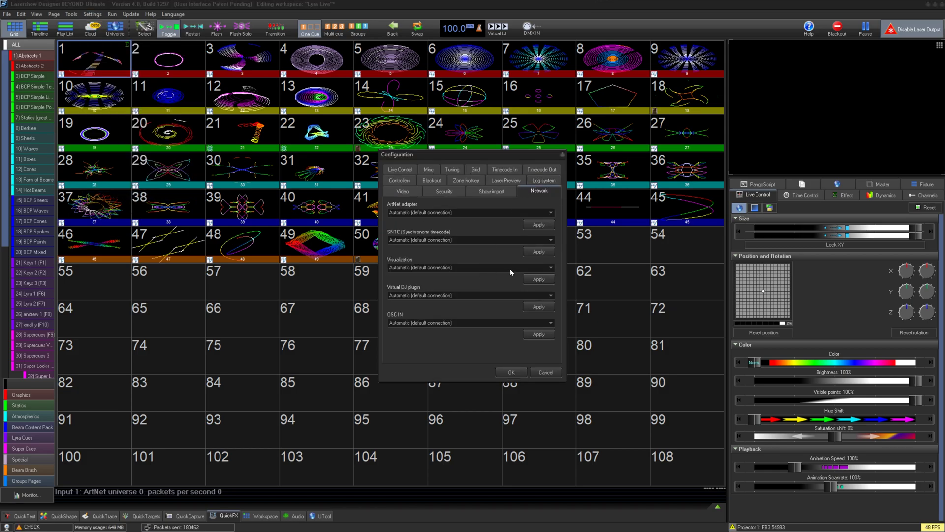
click(491, 267)
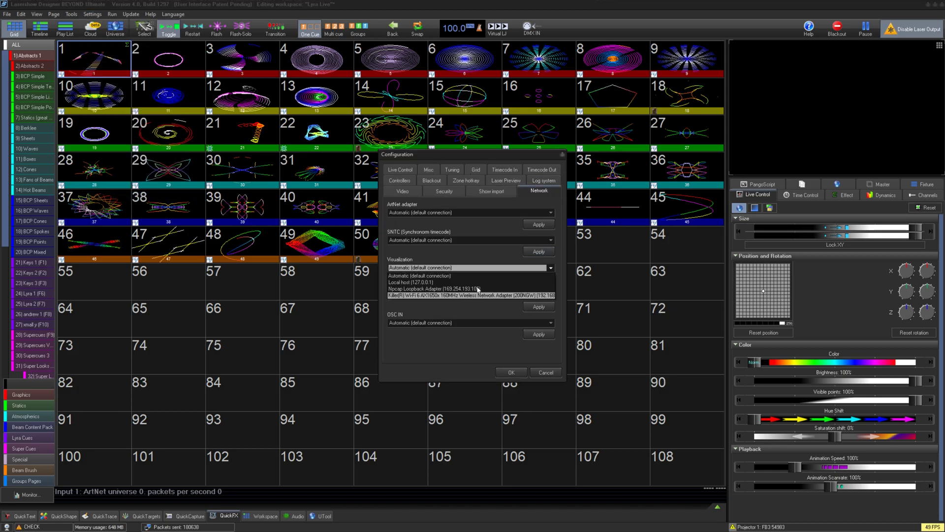
click(479, 278)
click(535, 281)
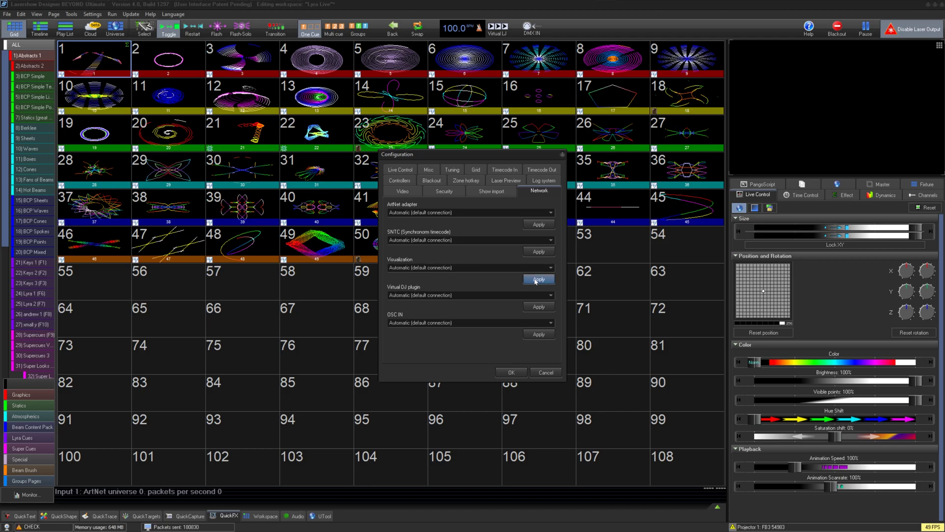
click(551, 268)
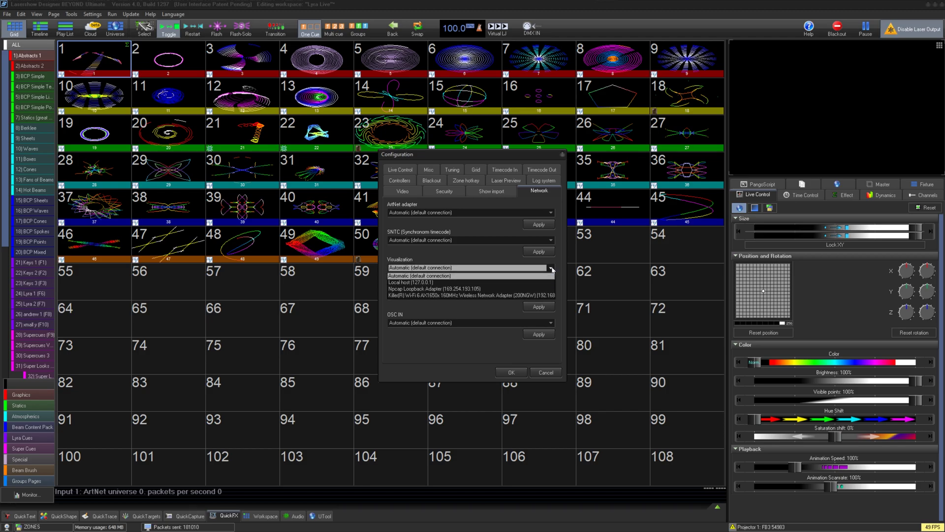
click(528, 275)
click(511, 372)
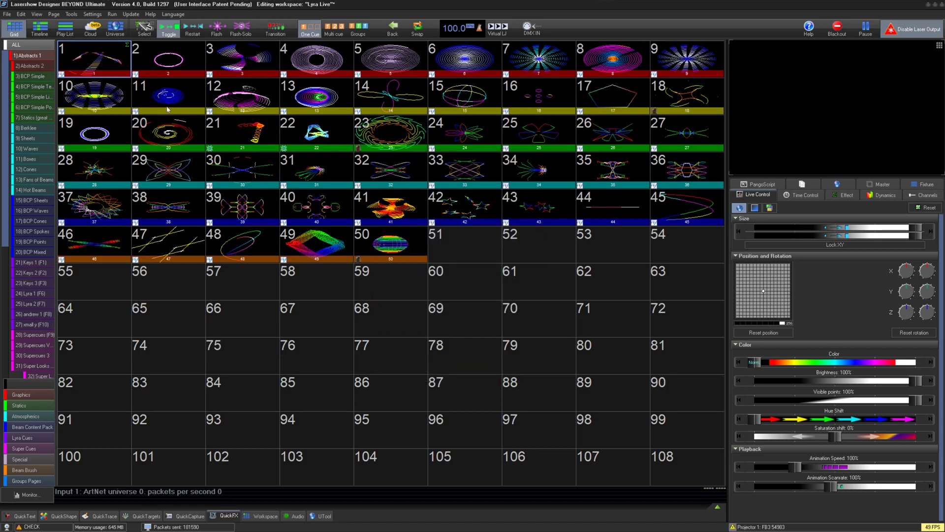
Give Scanner 5 Main fixture number 5 in Projection Zones' Advanced tab and confirm.
click(92, 14)
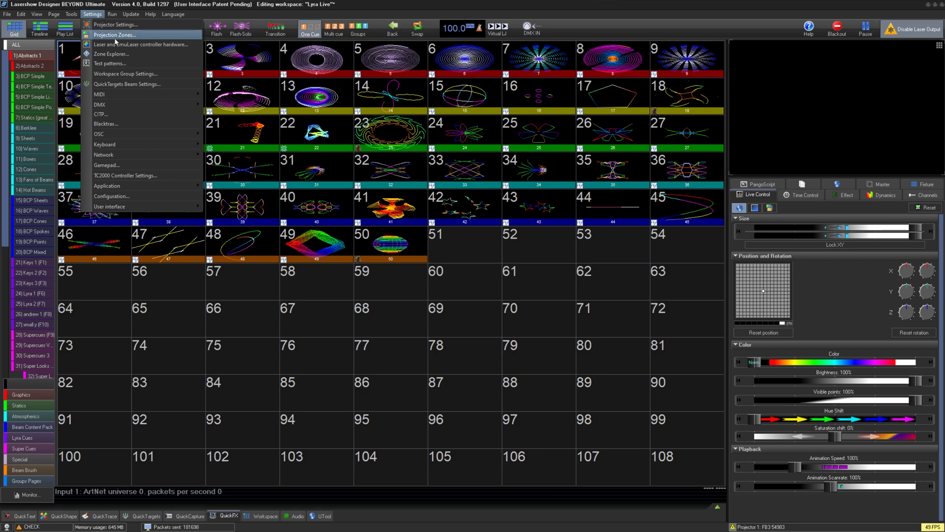
click(168, 37)
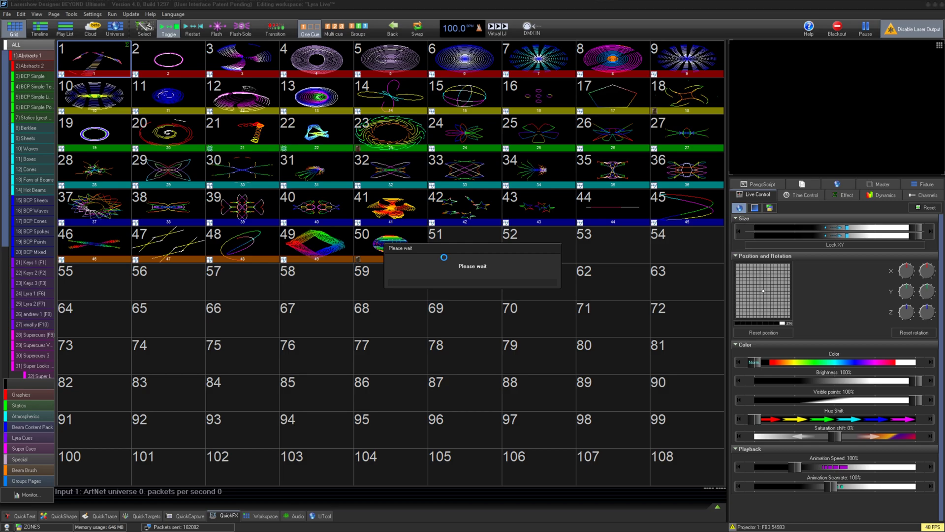
click(340, 222)
click(473, 177)
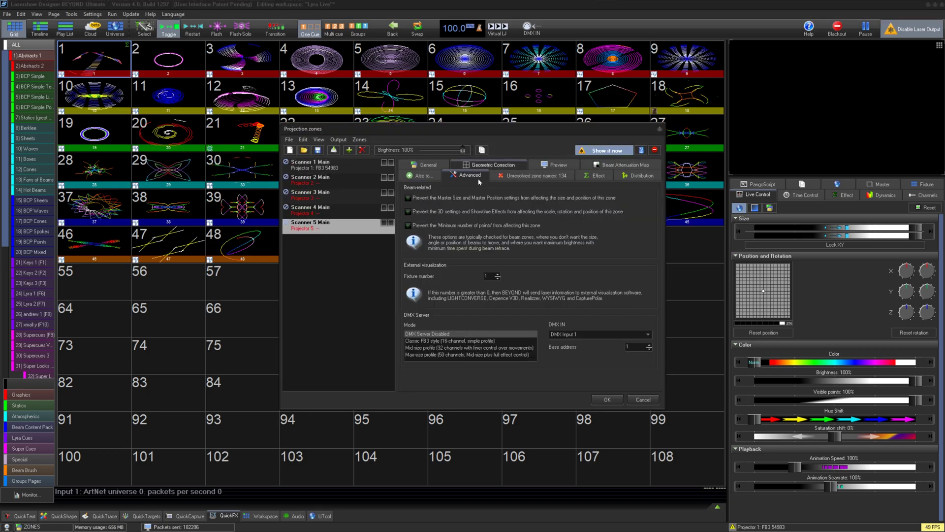
scroll(496, 278, up, 4)
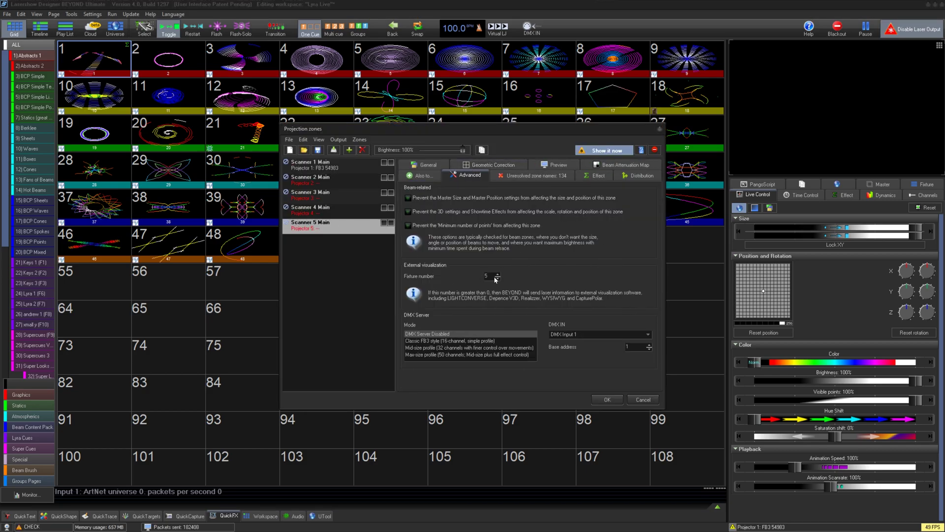
scroll(496, 278, up, 3)
double_click(492, 280)
key(Up)
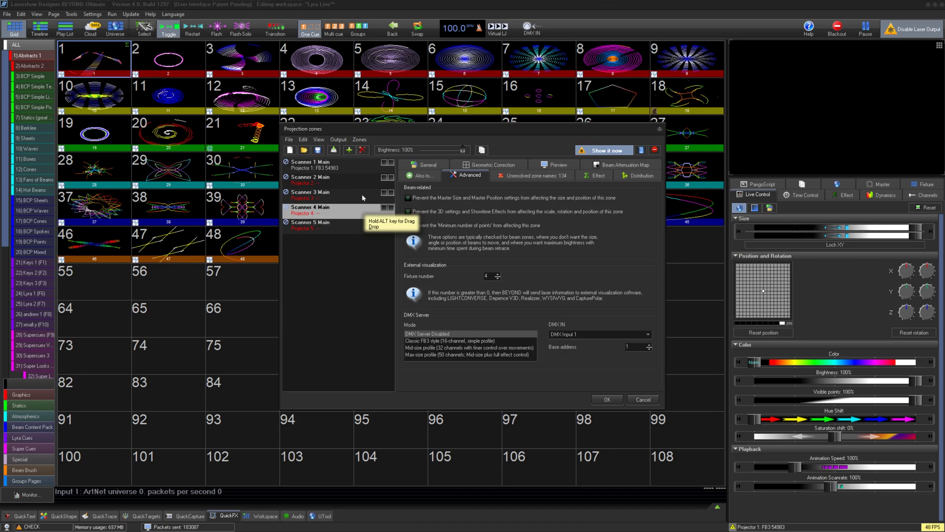
key(Up)
key(Up)
key(Up)
key(Down)
key(Down)
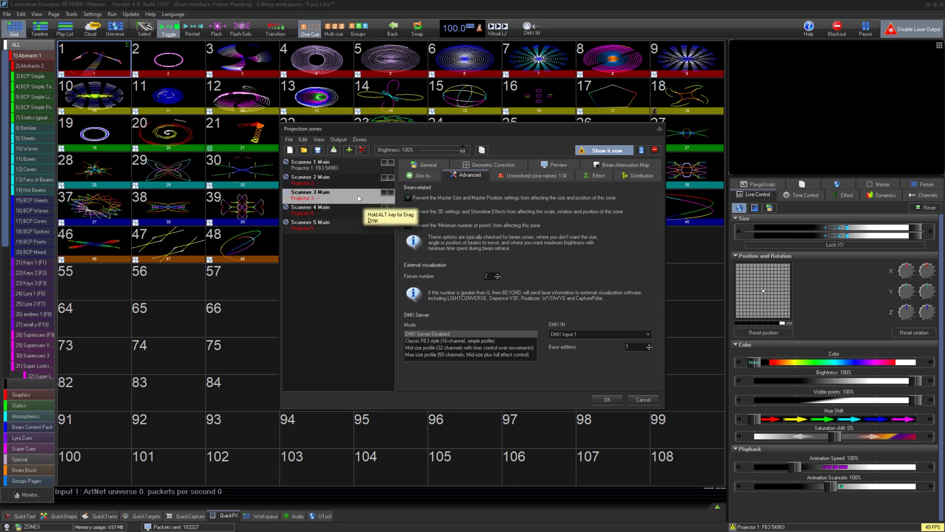
key(Down)
key(Down)
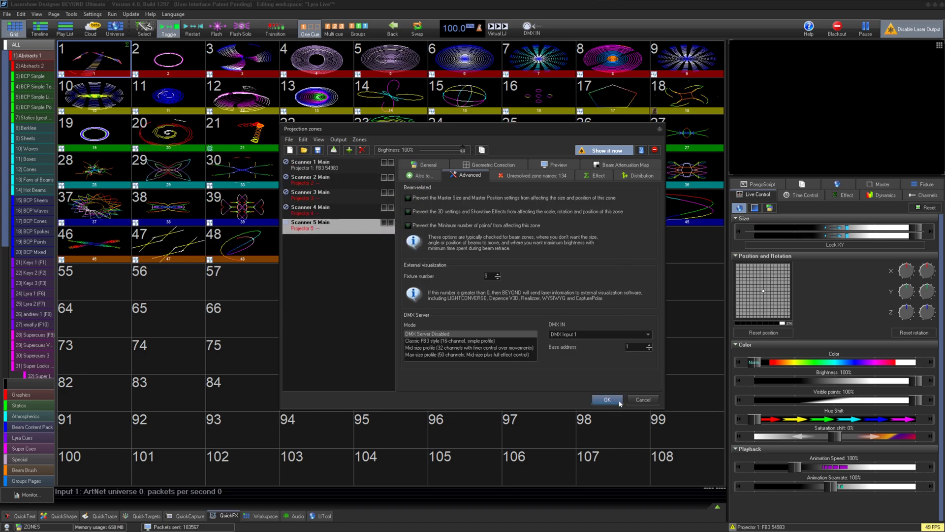
click(617, 400)
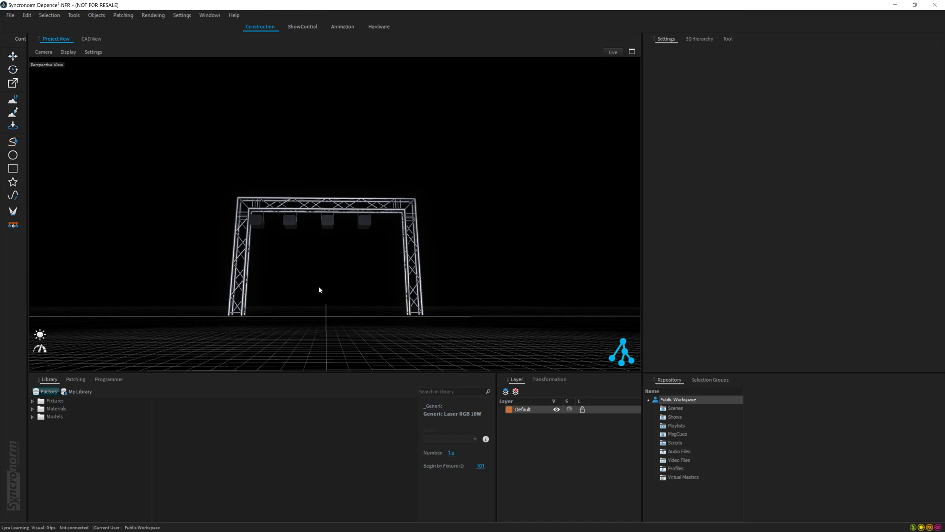
click(181, 15)
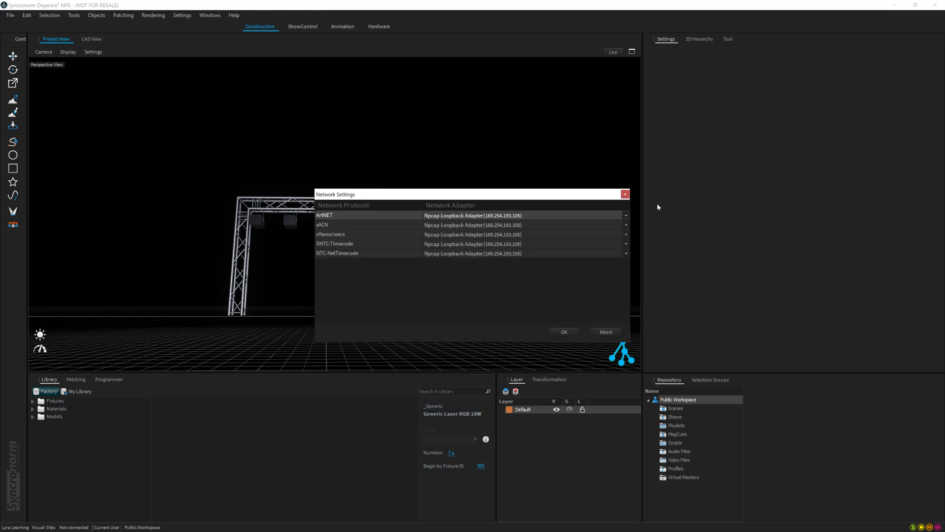
Place a Generic Laser RGB 10W from Fixtures > Laser > _Generic on the truss, Laser Source 5.
click(625, 194)
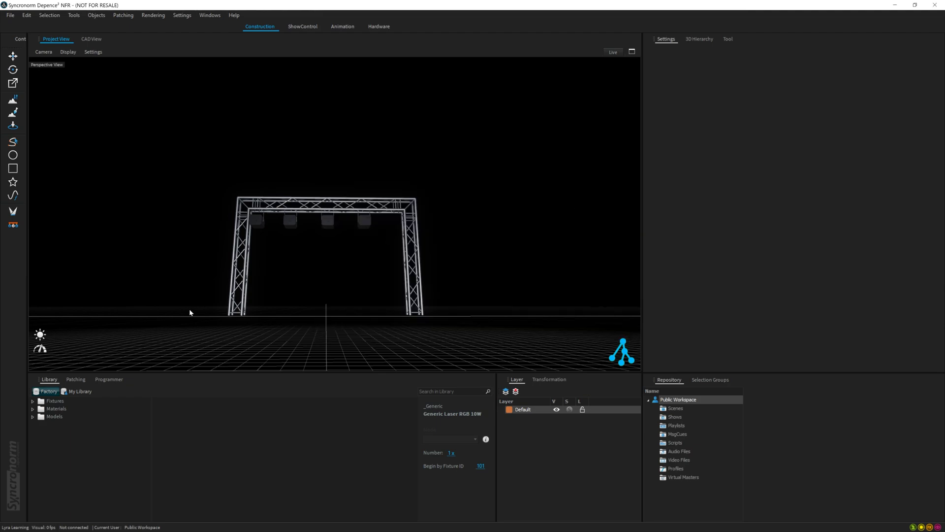
click(99, 460)
click(35, 401)
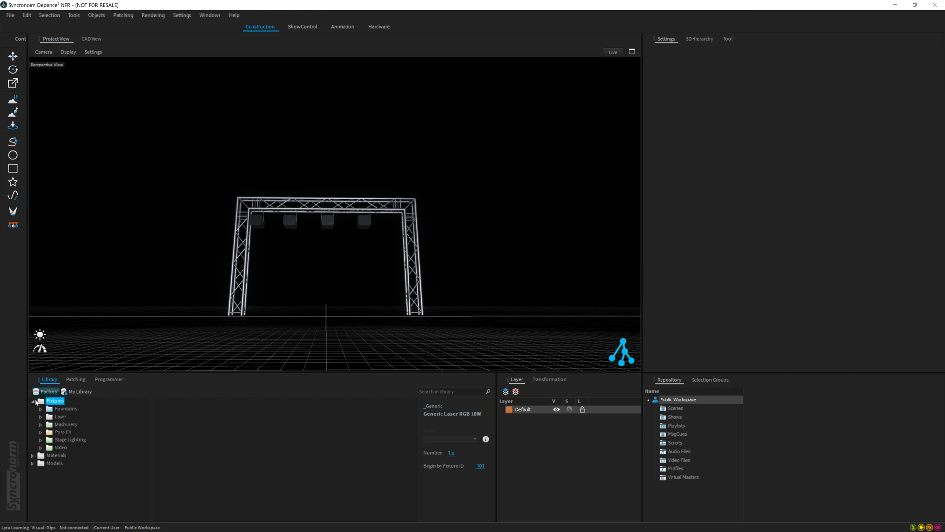
click(41, 416)
click(70, 455)
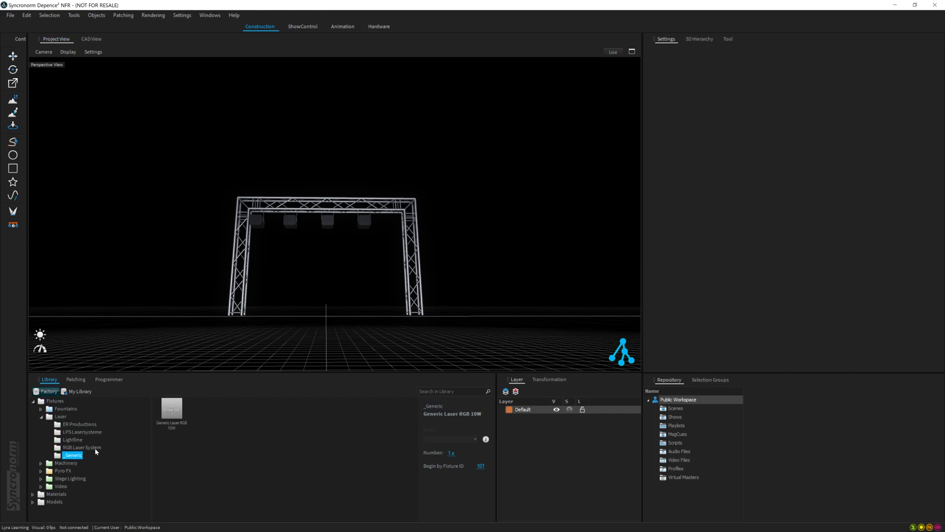
drag(175, 412, 398, 217)
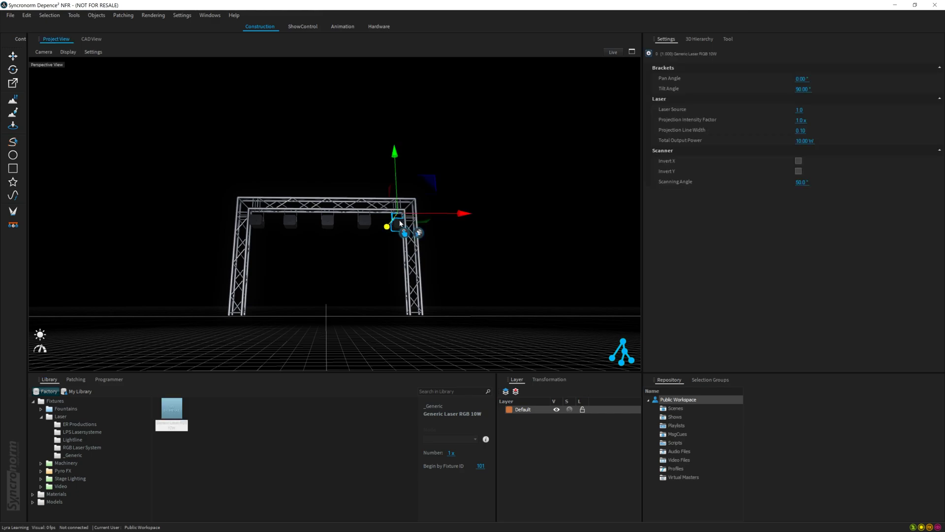
drag(803, 113, 809, 105)
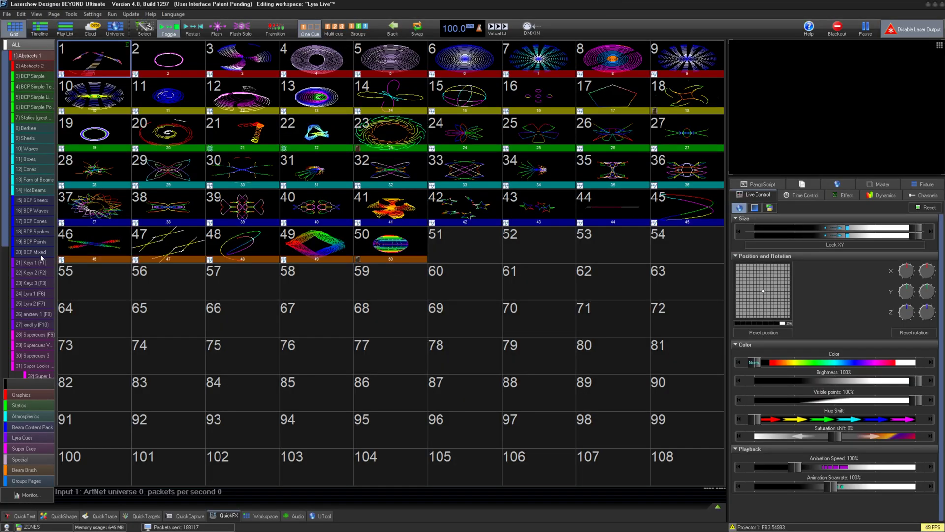
Switch to the '20) BCP Mixed' cue page.
click(33, 252)
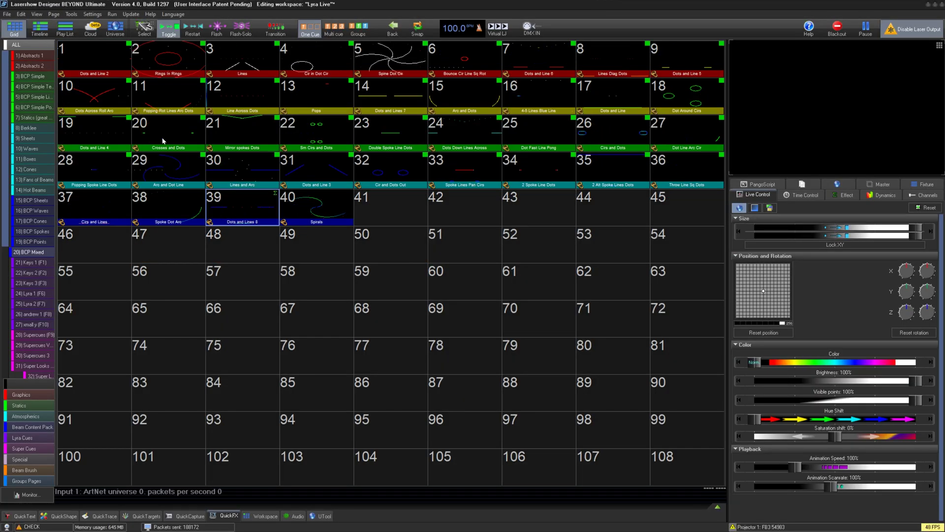